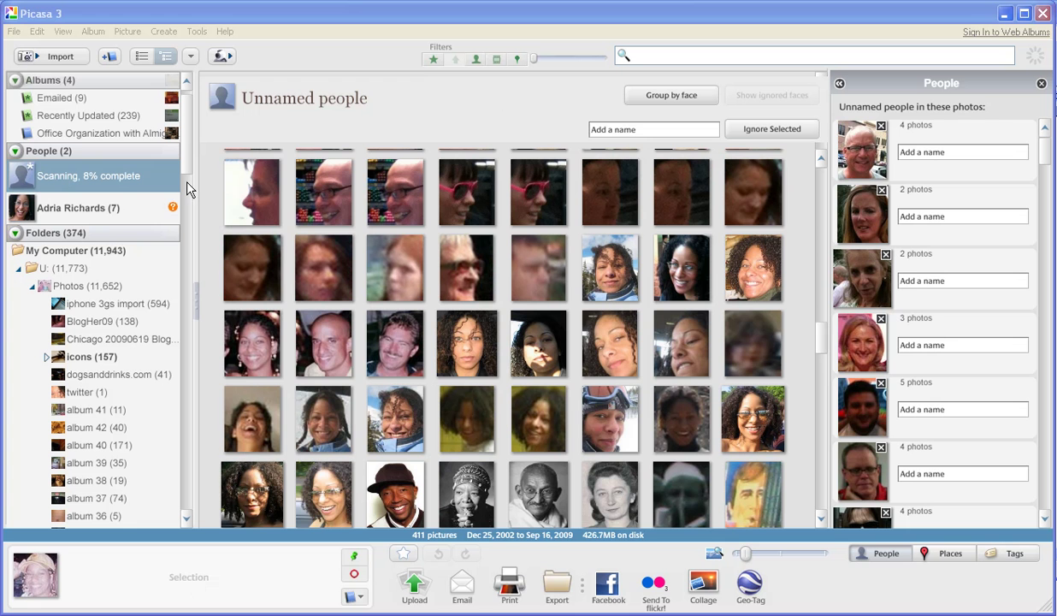
# Step: Open the named person's People album, showing 7 confirmed faces and 14 suggested matches
pyautogui.click(104, 216)
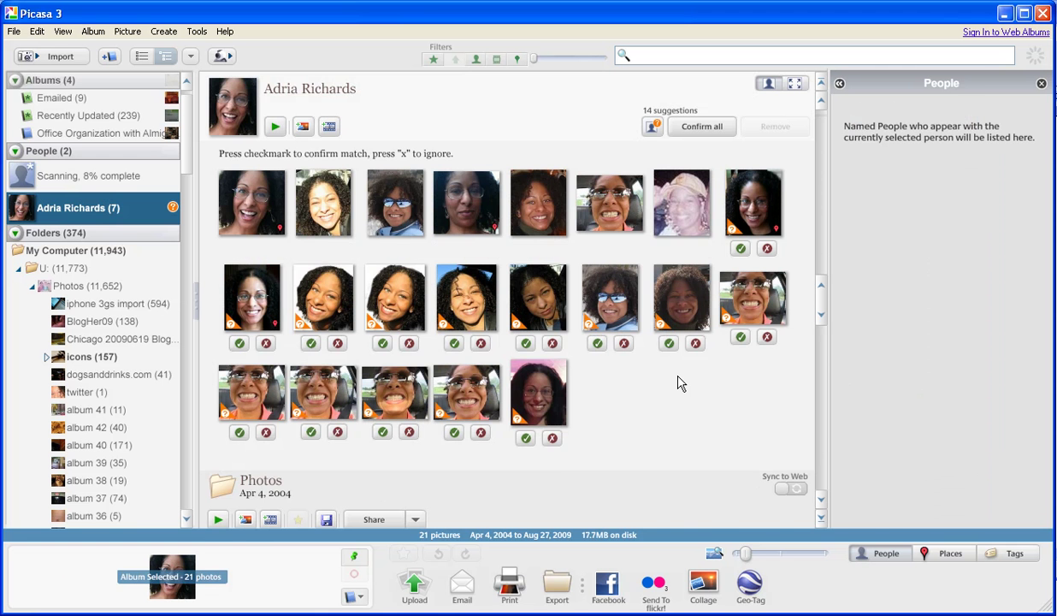
# Step: From the Unnamed people grid, open photo IMG_0391.JPG of the smiling woman with glasses
pyautogui.press('Up')
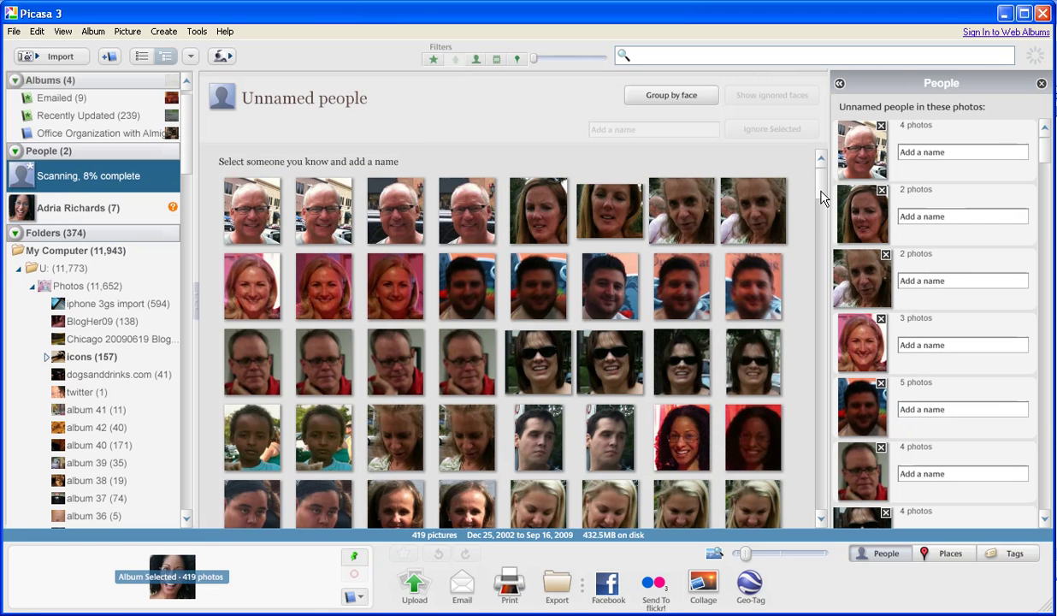
pyautogui.moveTo(821, 198); pyautogui.dragTo(828, 285)
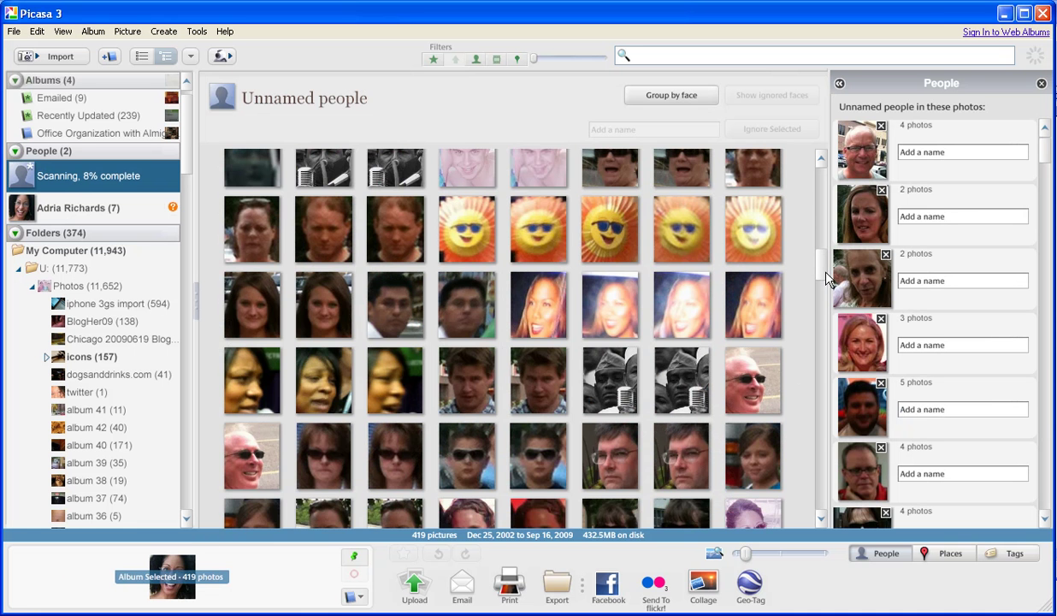
pyautogui.moveTo(828, 279); pyautogui.dragTo(817, 315)
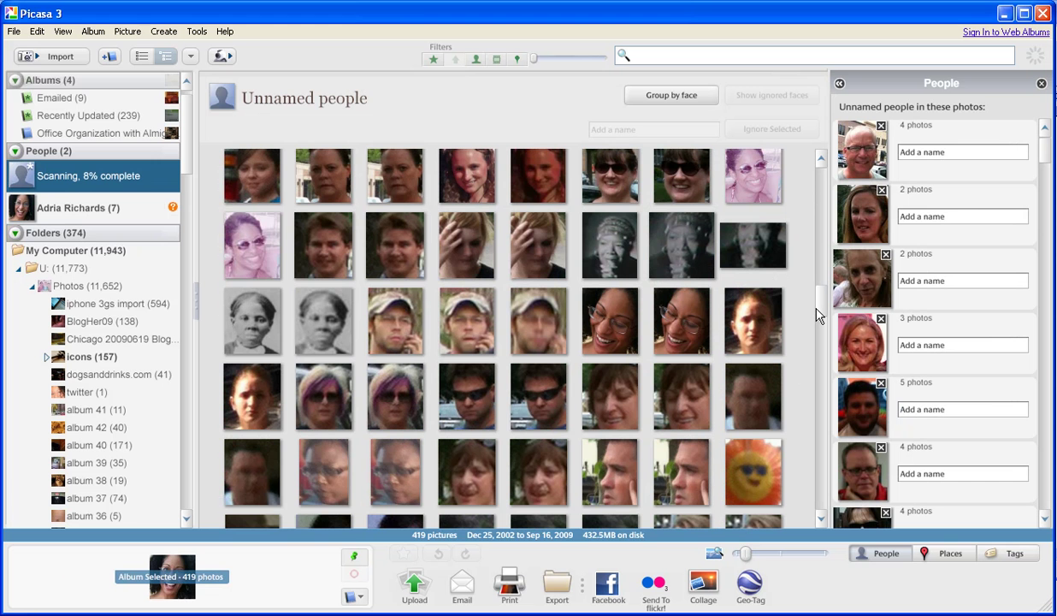
pyautogui.doubleClick(682, 321)
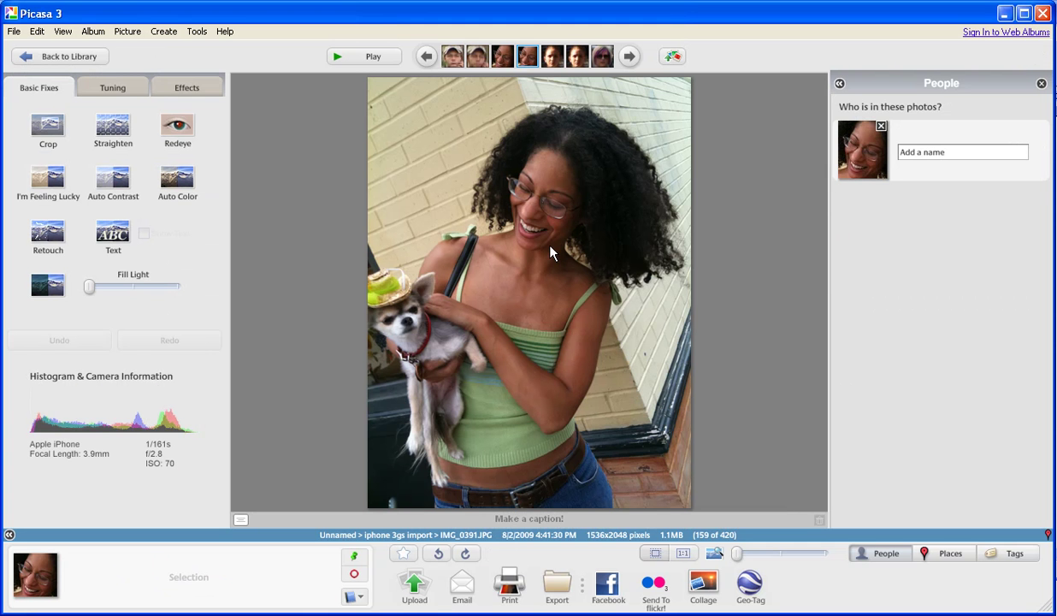
# Step: Tag the face in IMG_0391.JPG with the existing person's name from the People panel suggestions
pyautogui.click(942, 151)
pyautogui.write('Adri')
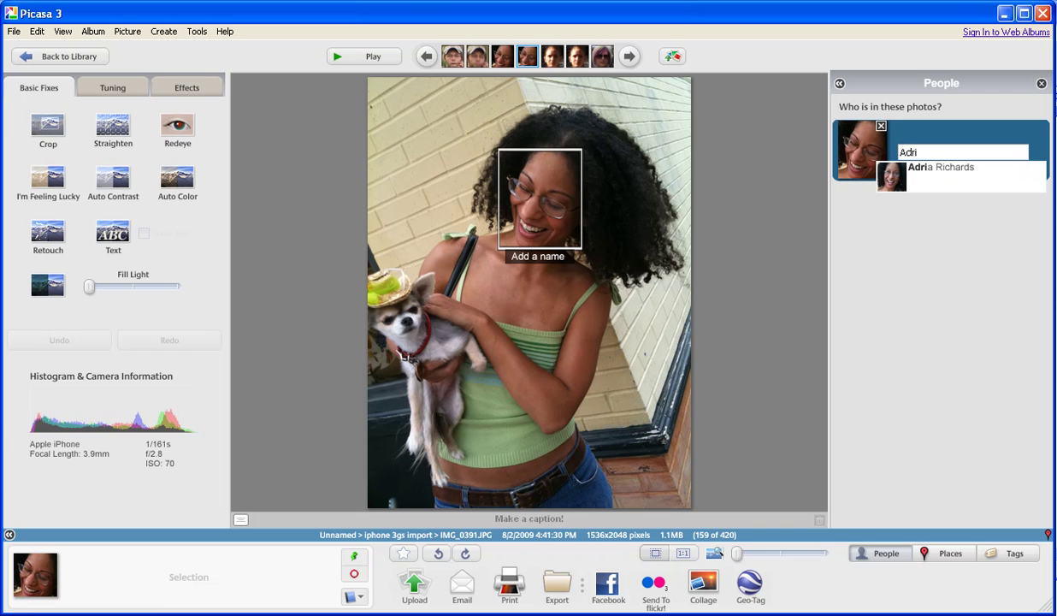
pyautogui.click(955, 171)
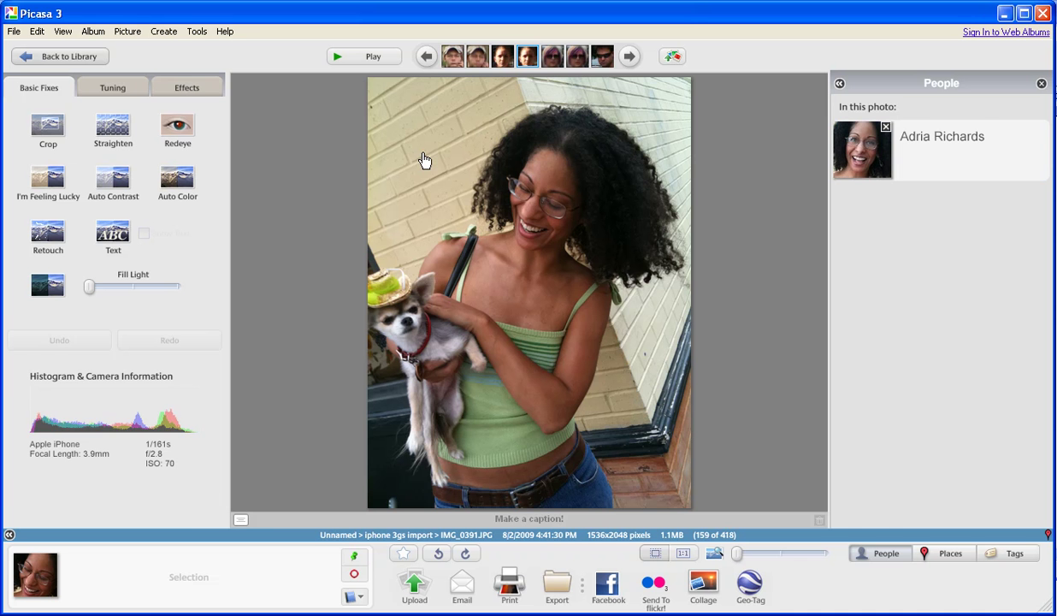
# Step: Return to the Unnamed people grid, now 418 pictures, and scroll down through it
pyautogui.press('Escape')
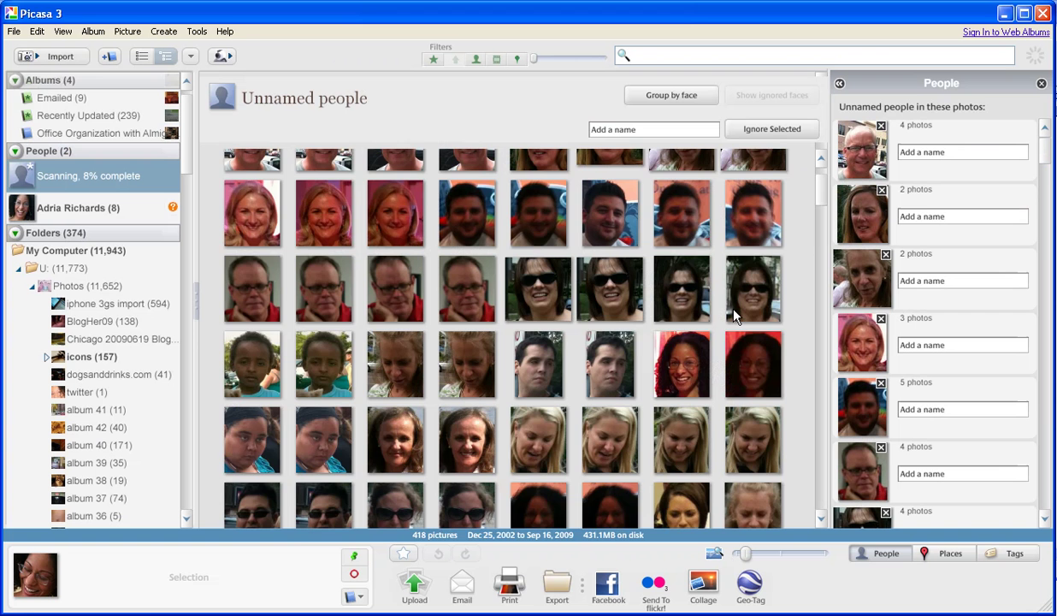
pyautogui.scroll(-5, 718, 333)
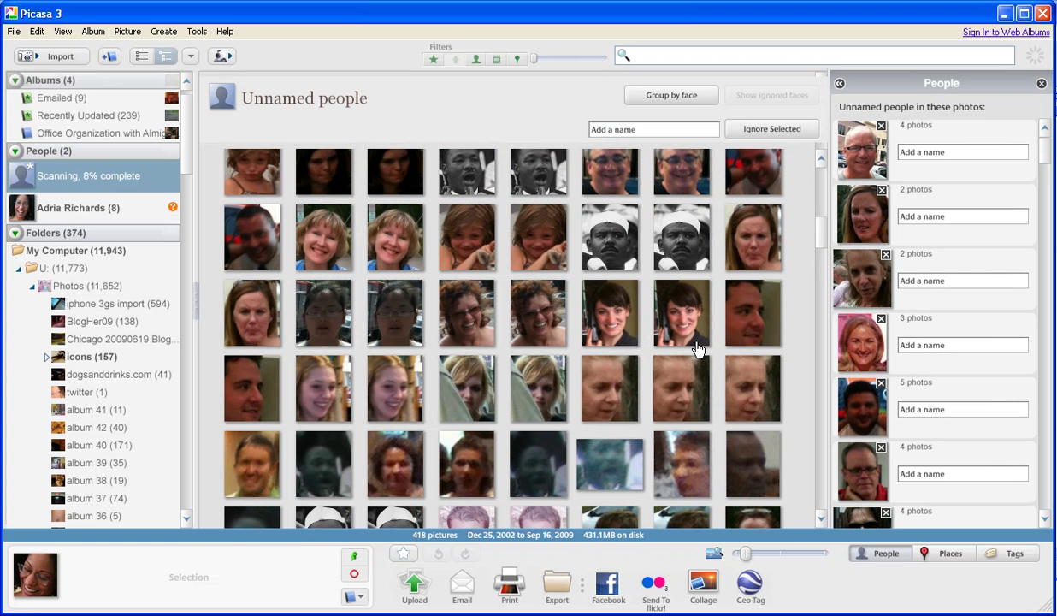
pyautogui.scroll(-5, 697, 348)
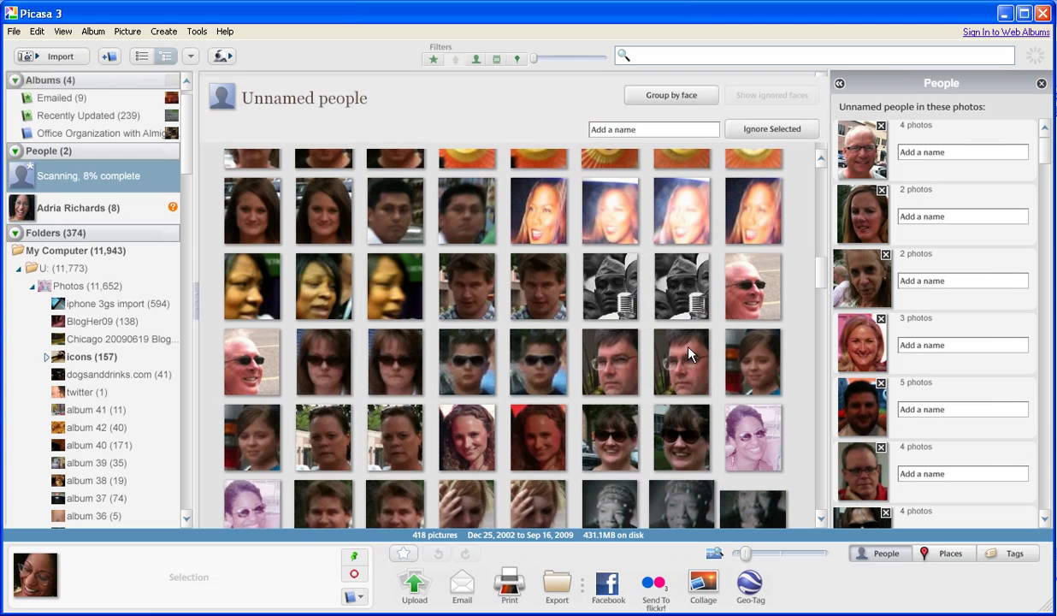
pyautogui.scroll(-3, 687, 342)
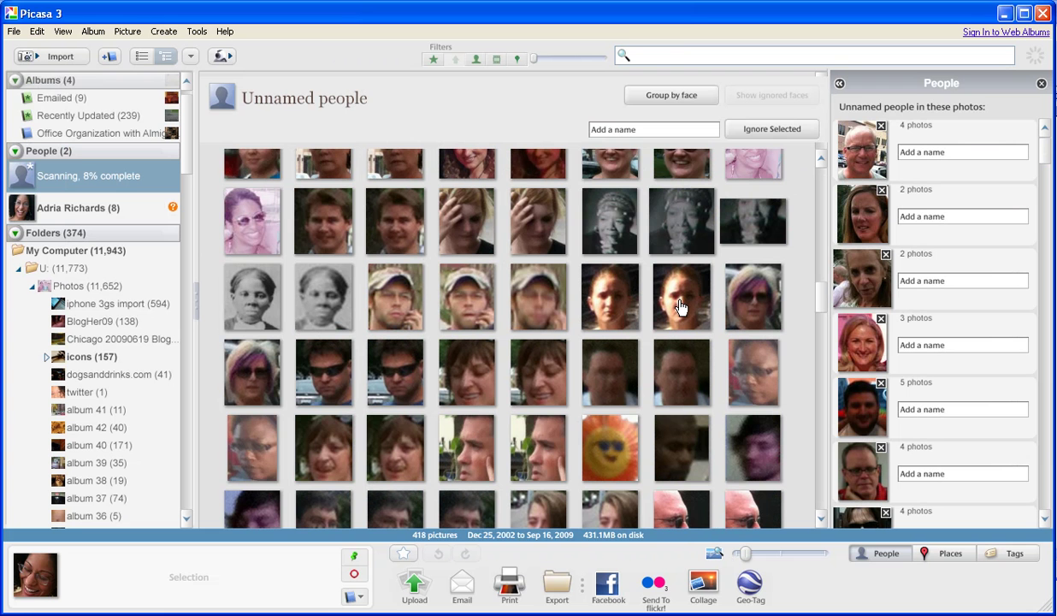
# Step: Tag the Gremlins-box woman in IMG_0178.JPG as the named person, raising her count to 9
pyautogui.doubleClick(680, 306)
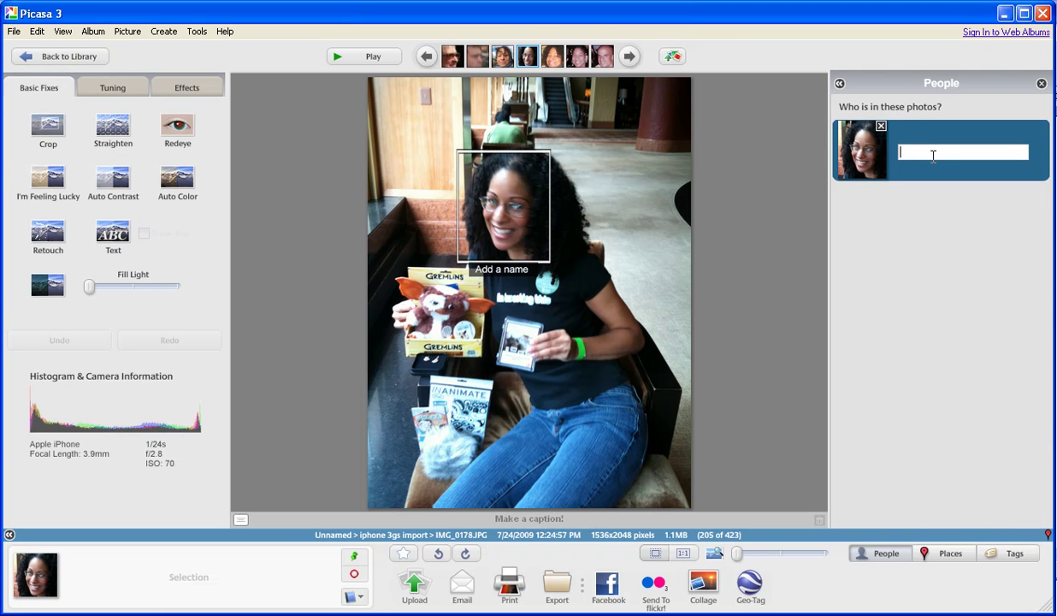
pyautogui.write('Adria')
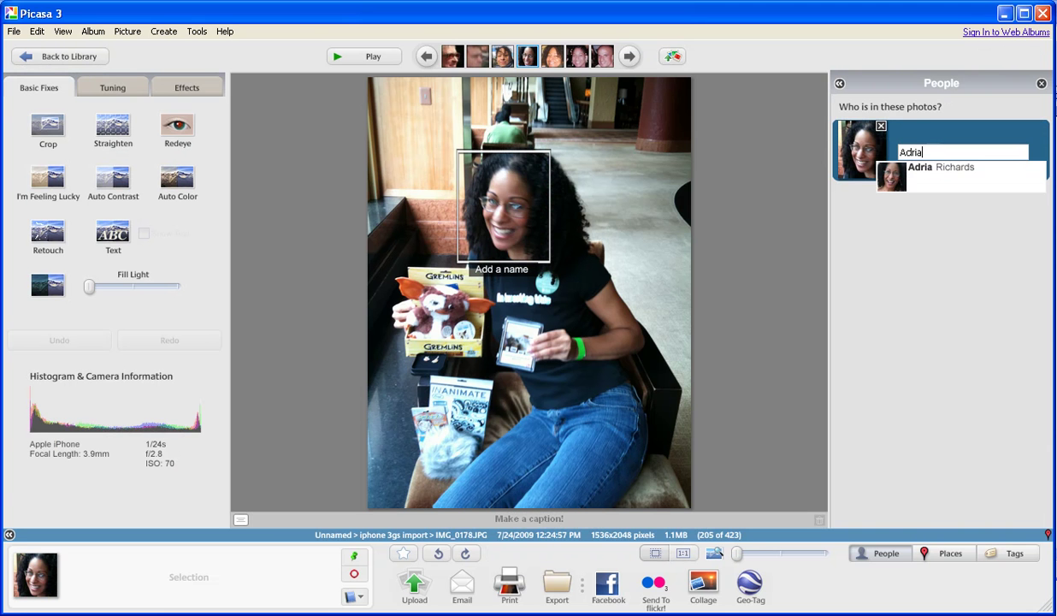
pyautogui.click(943, 175)
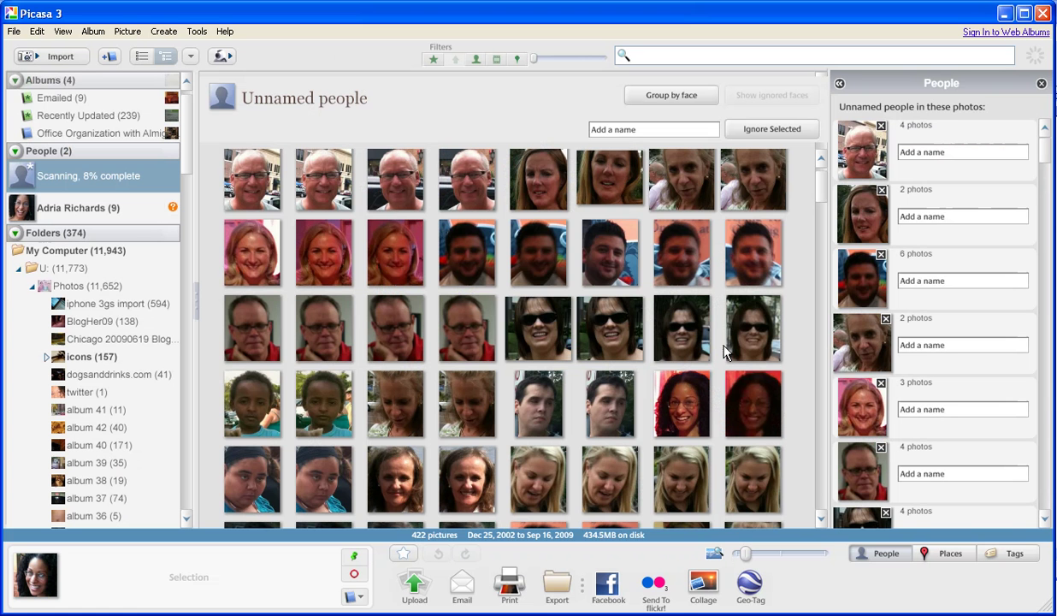
# Step: Scroll through the Unnamed people grid to find the group photo with the woman
pyautogui.scroll(-5, 723, 355)
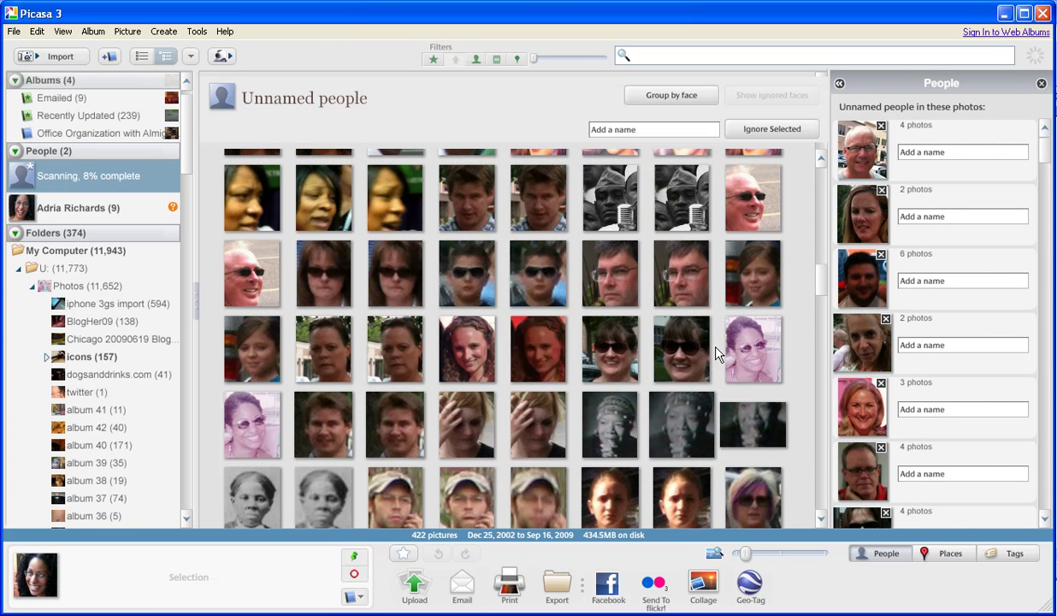
pyautogui.scroll(3, 526, 336)
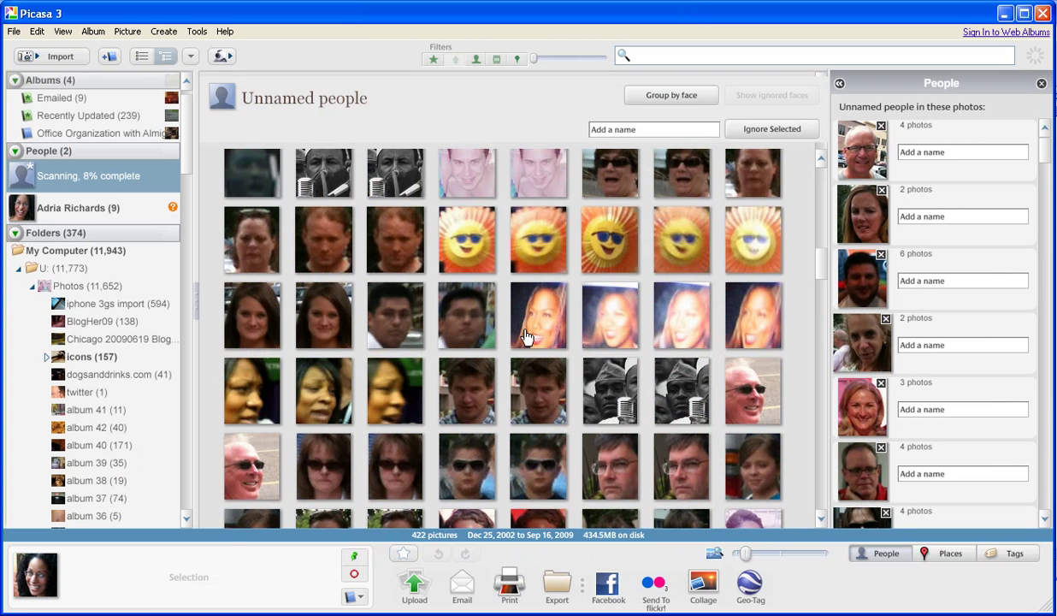
pyautogui.scroll(-5, 526, 336)
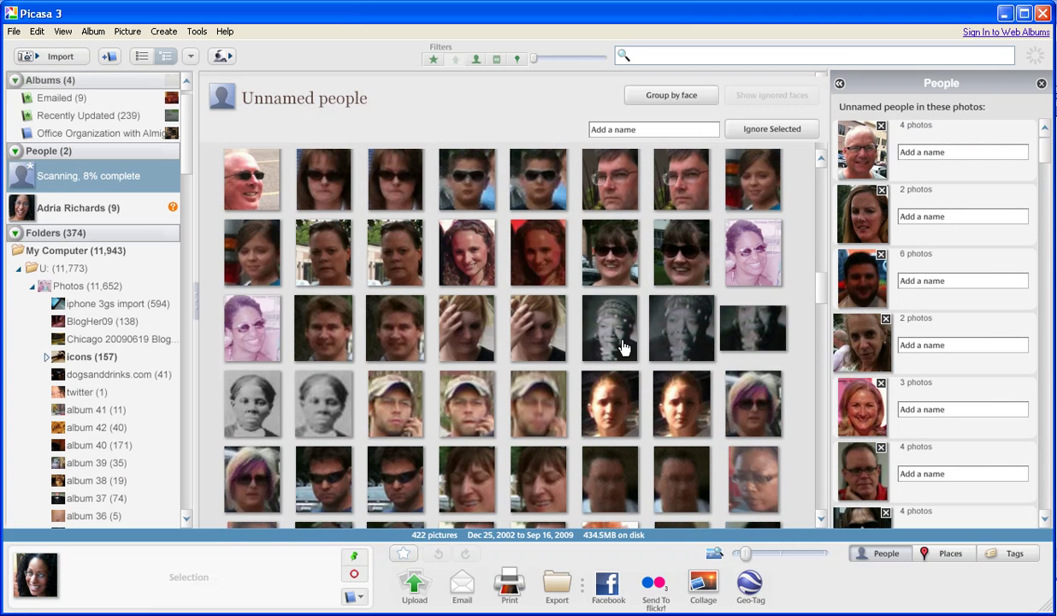
pyautogui.scroll(-5, 641, 357)
pyautogui.scroll(-1, 657, 369)
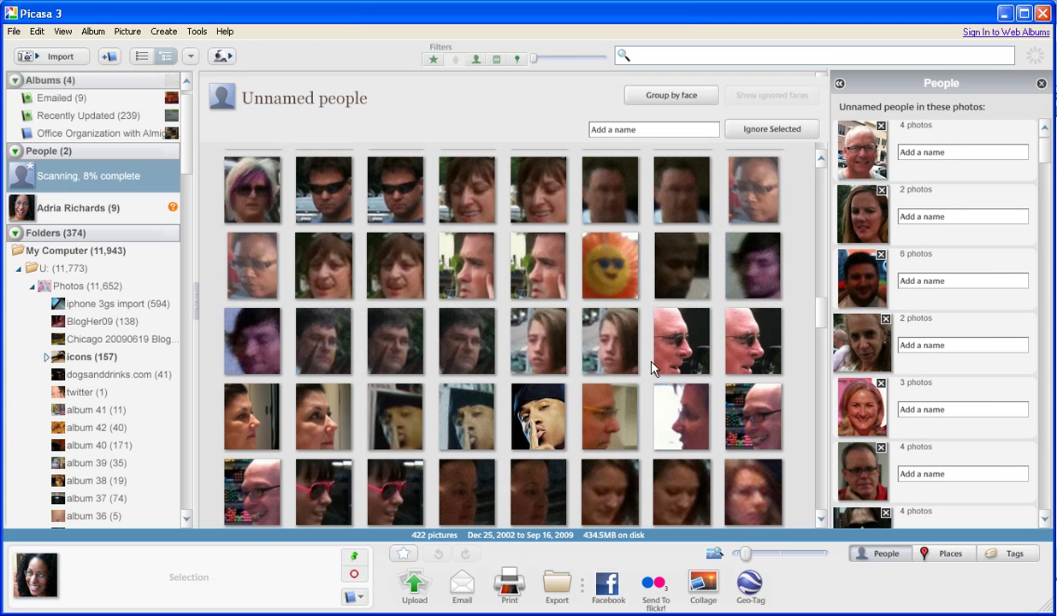
pyautogui.scroll(-5, 601, 301)
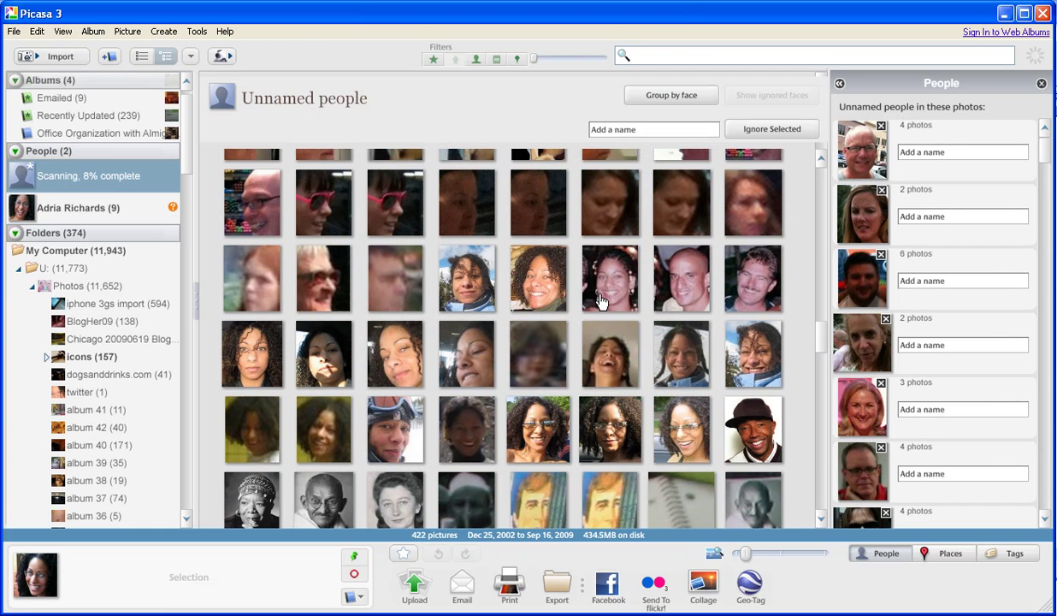
pyautogui.doubleClick(600, 301)
pyautogui.write('Adria')
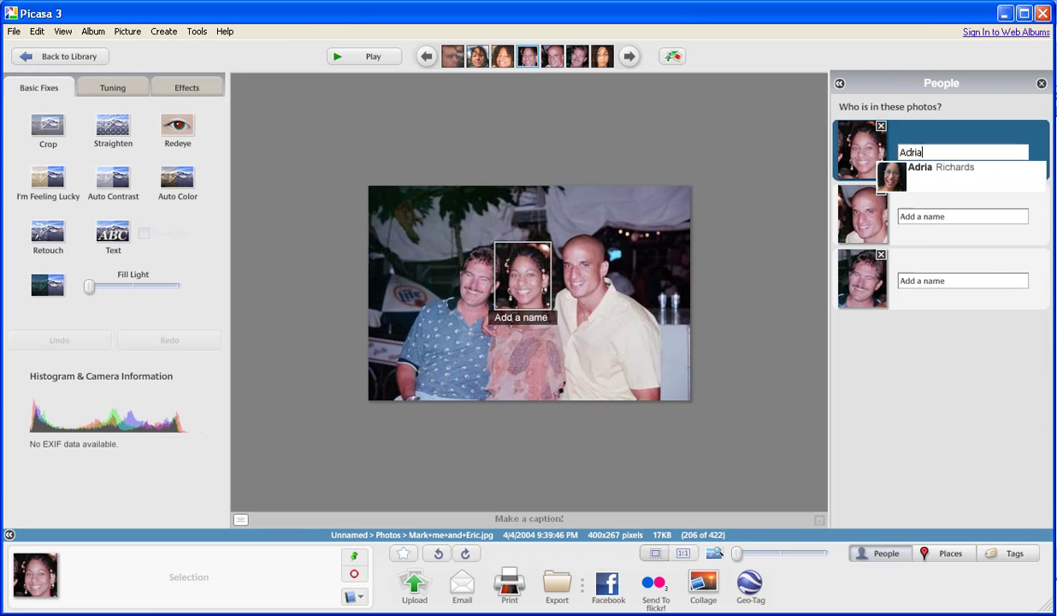
pyautogui.click(937, 155)
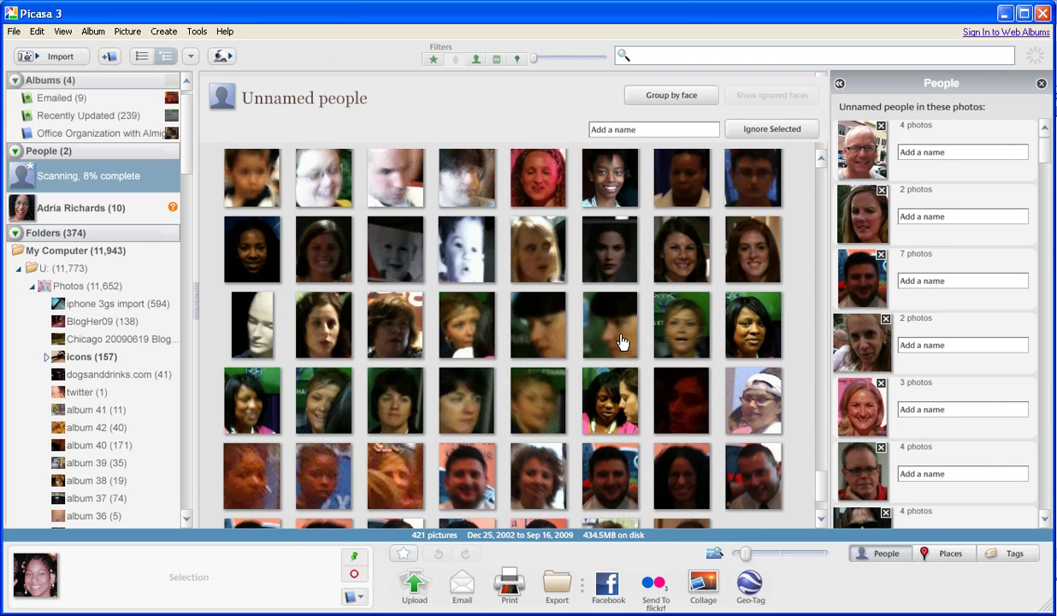
# Step: Scroll down and back up through the rearranged 421-picture Unnamed people grid
pyautogui.scroll(-3, 622, 343)
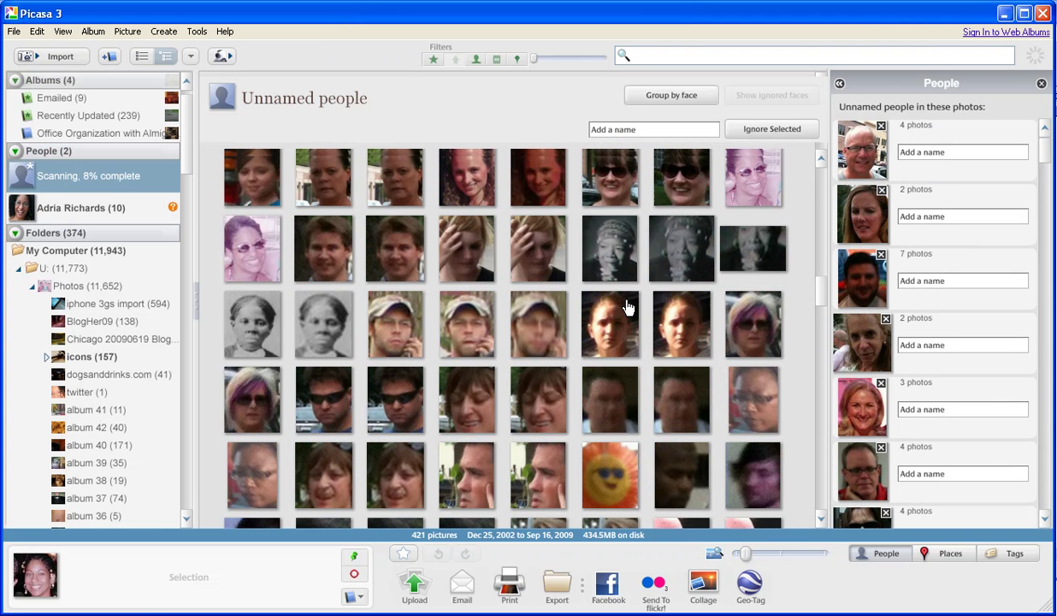
pyautogui.scroll(5, 629, 308)
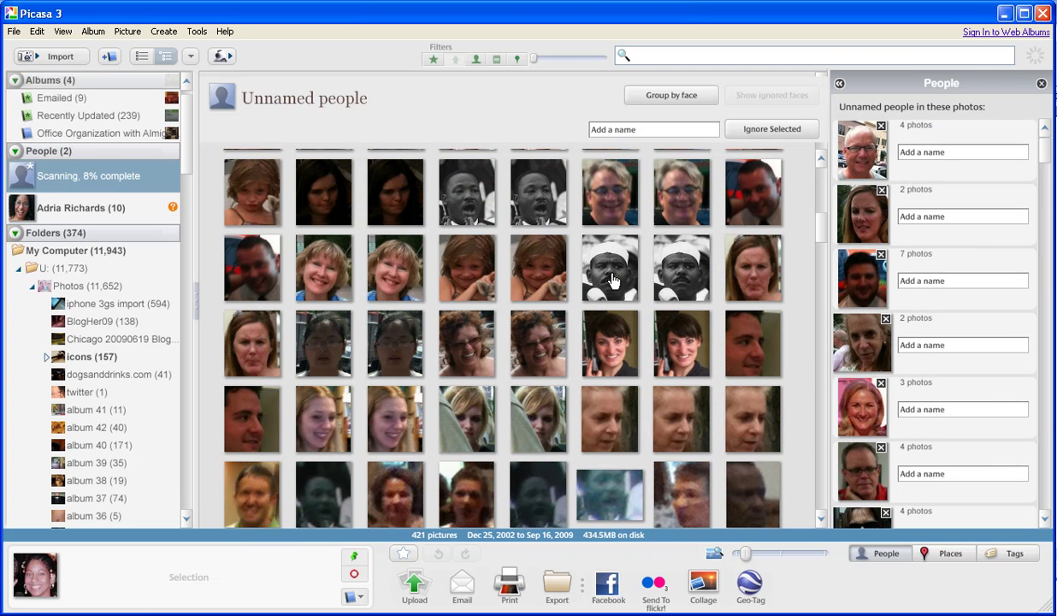
pyautogui.scroll(5, 590, 290)
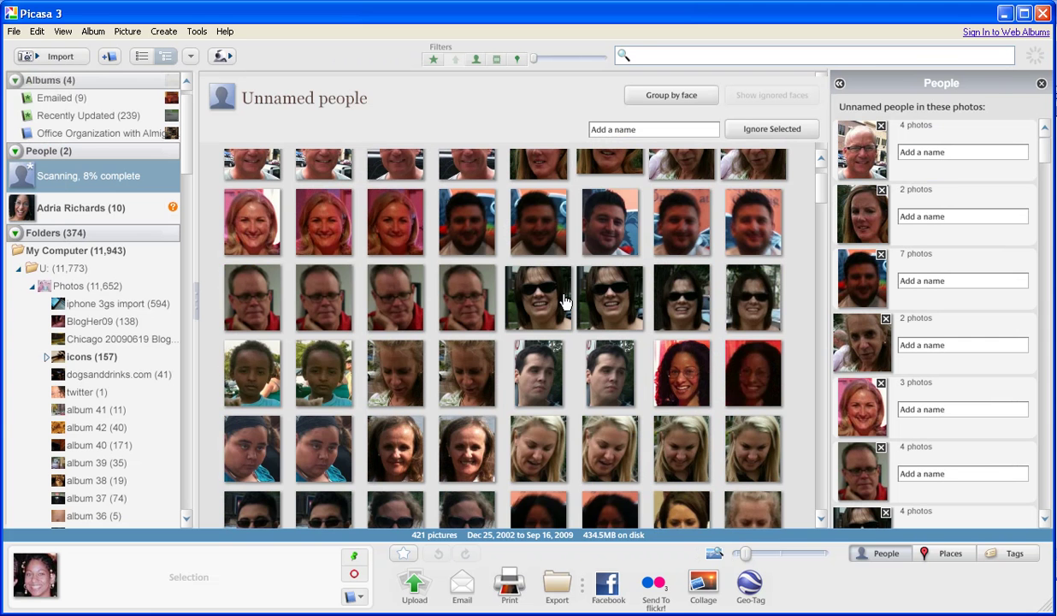
pyautogui.scroll(2, 567, 286)
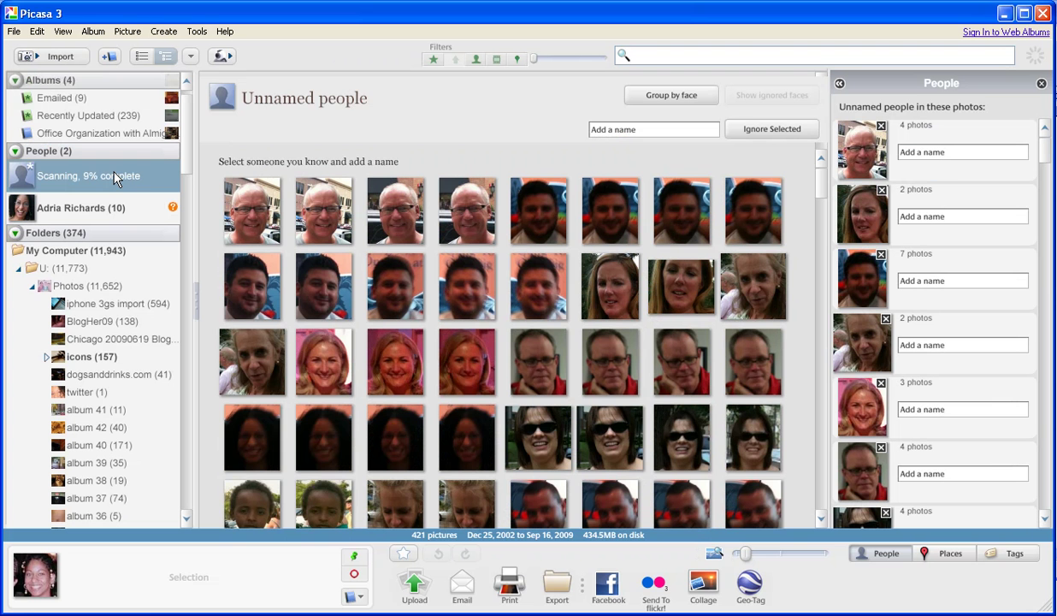
# Step: Show the 2,297-picture Photos folder and scroll through its pictures
pyautogui.click(86, 250)
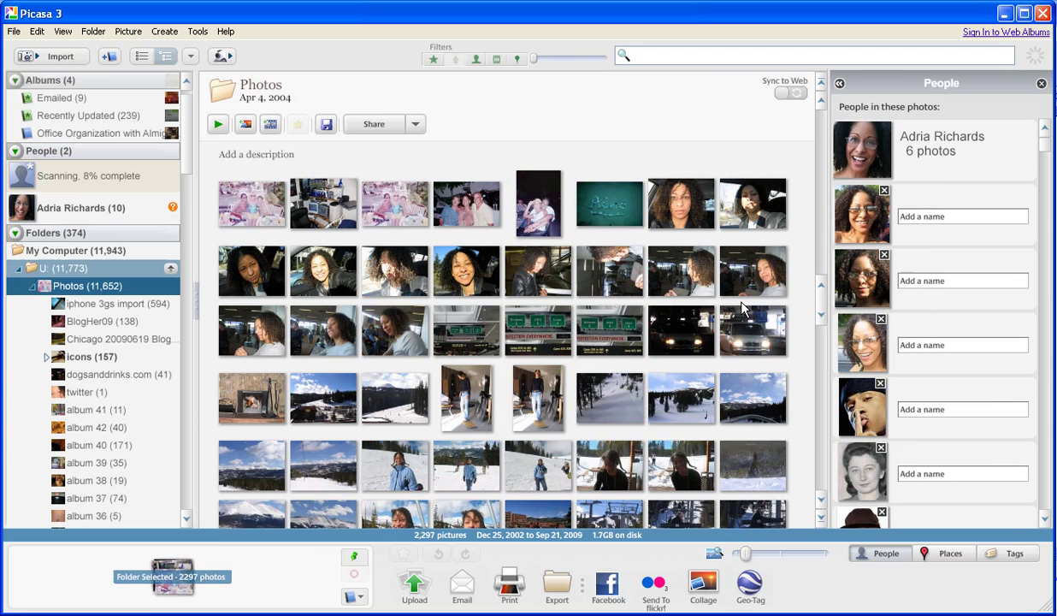
pyautogui.scroll(-20, 789, 432)
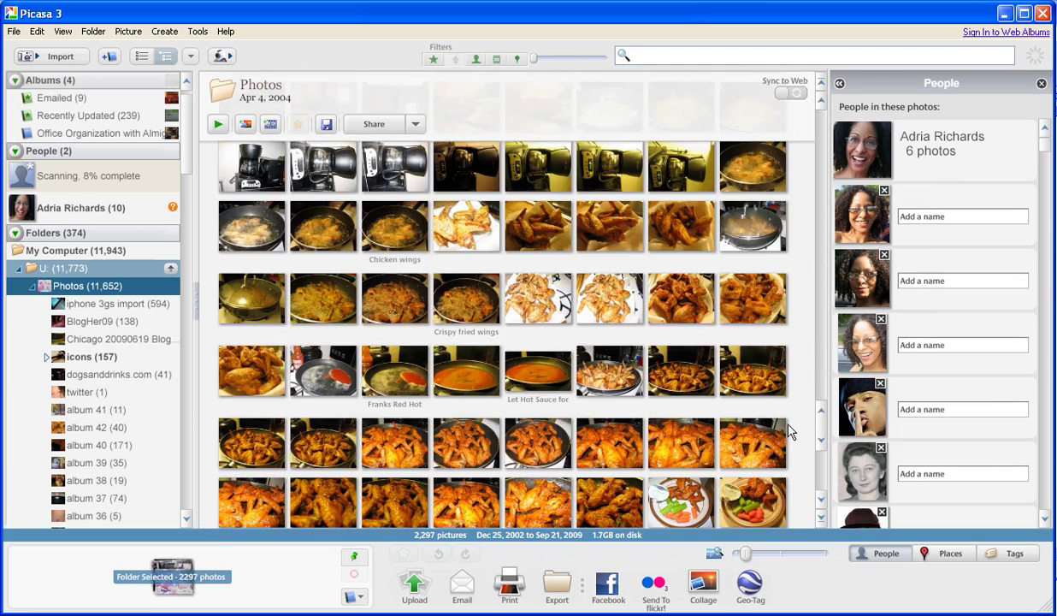
pyautogui.scroll(-4, 789, 438)
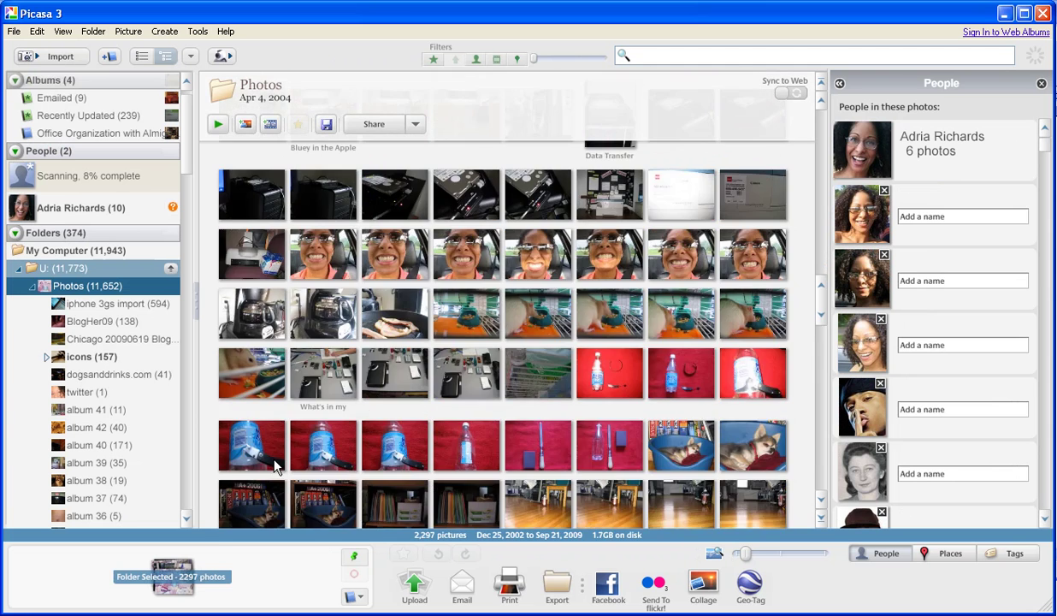
pyautogui.scroll(-20, 274, 464)
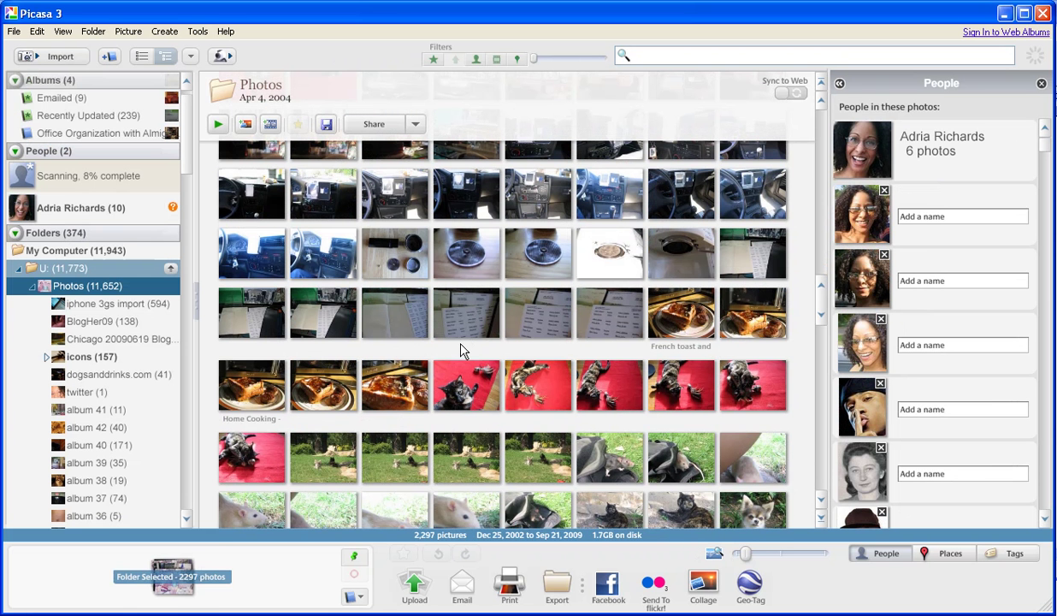